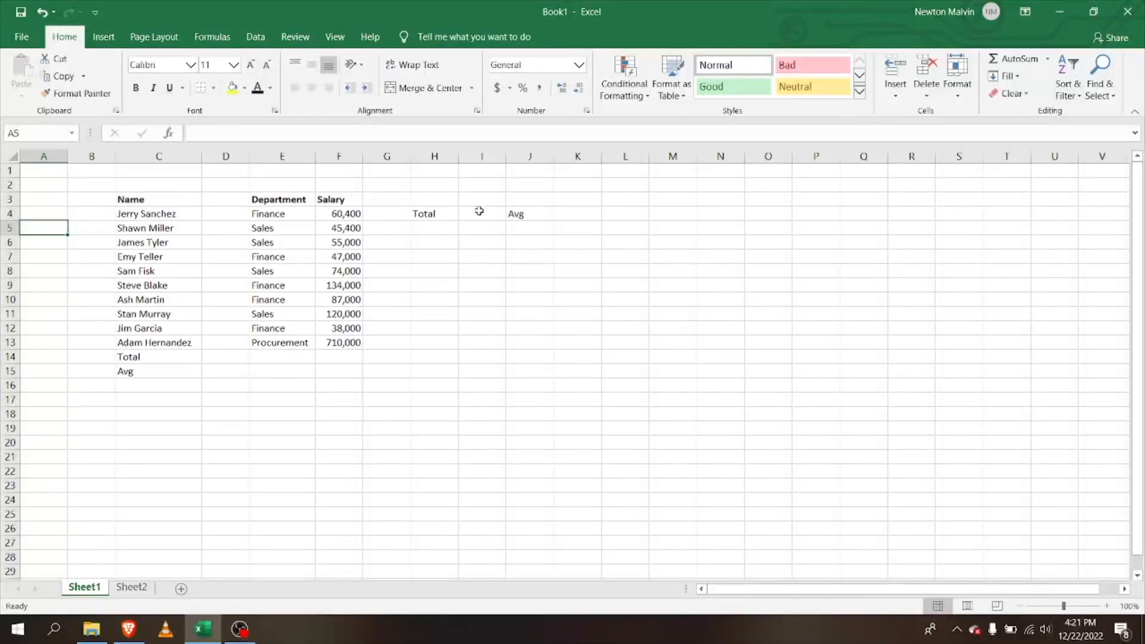
Enter =SUM(F4:F6) in H5 under the Total label, giving 160,800
{"action": "key", "text": "alt"}
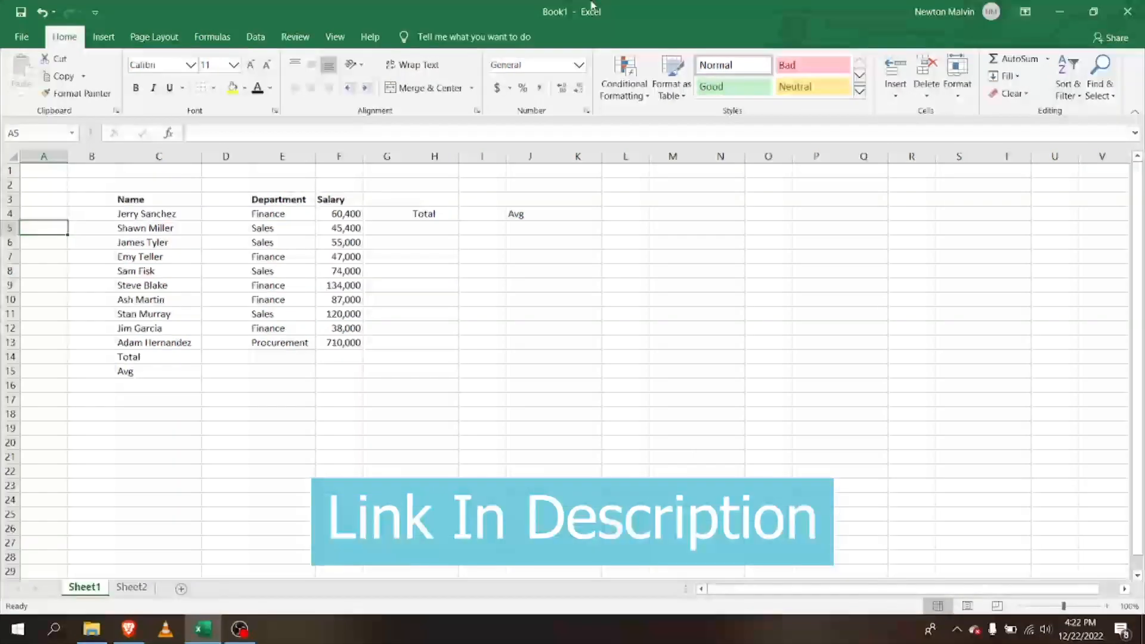
{"action": "left_click", "coordinate": [428, 234]}
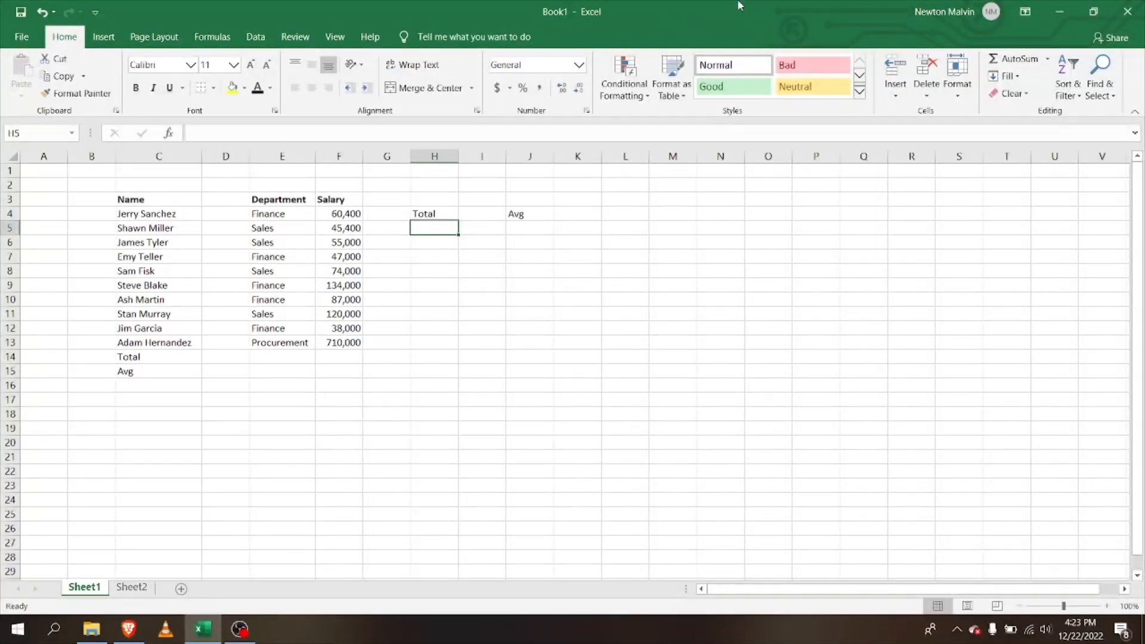
{"action": "type", "text": "="}
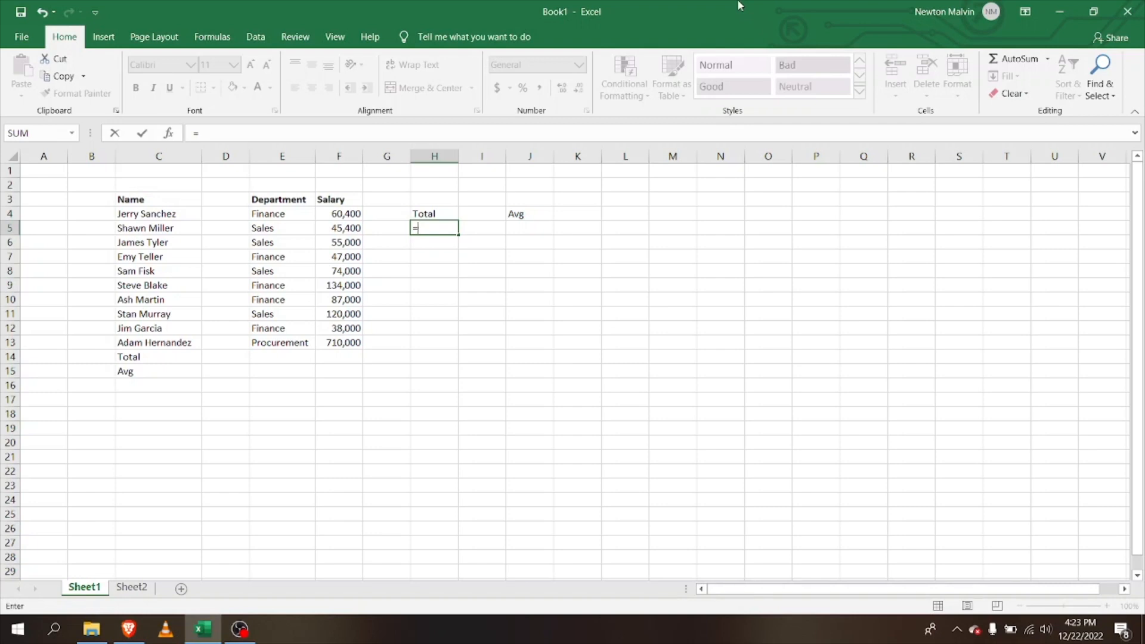
{"action": "type", "text": "sum"}
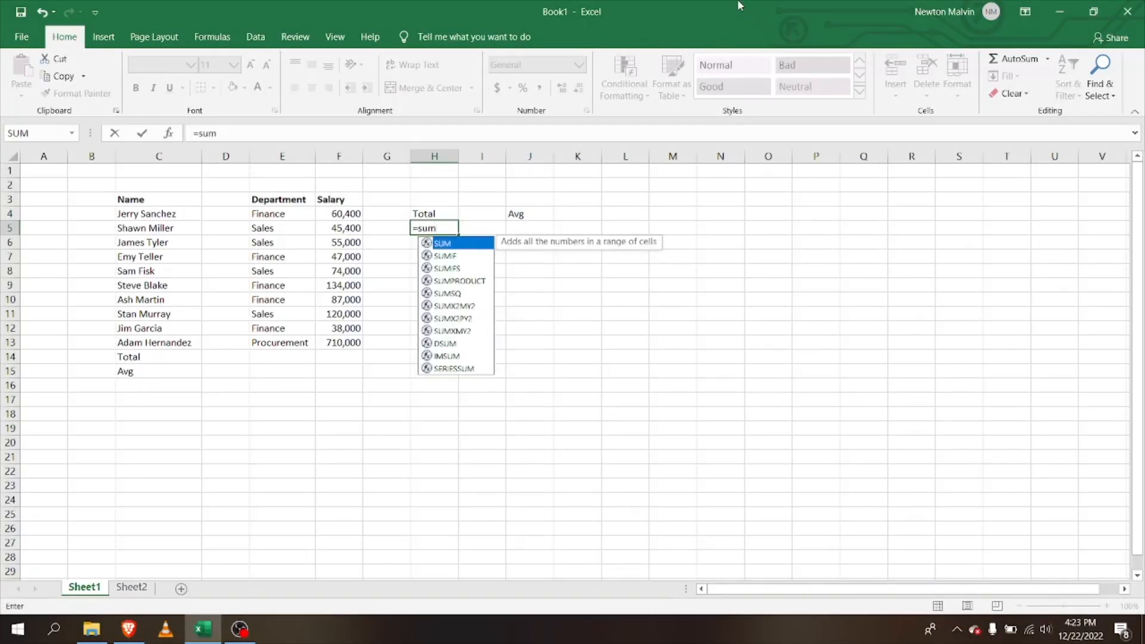
{"action": "type", "text": "("}
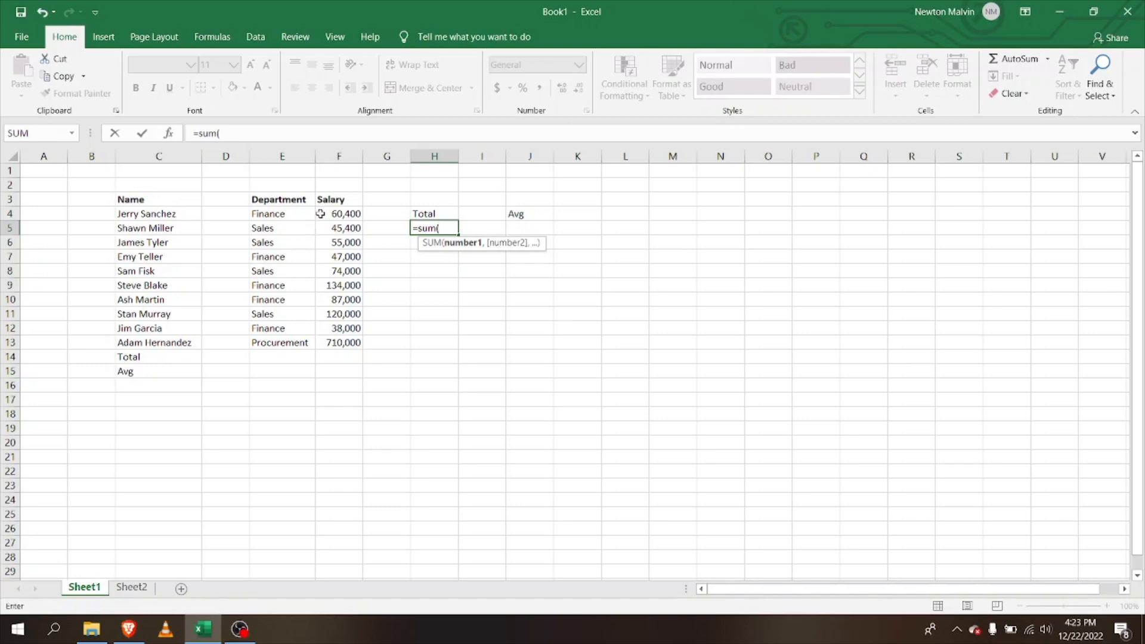
{"action": "left_click_drag", "start_coordinate": [320, 213], "coordinate": [324, 235]}
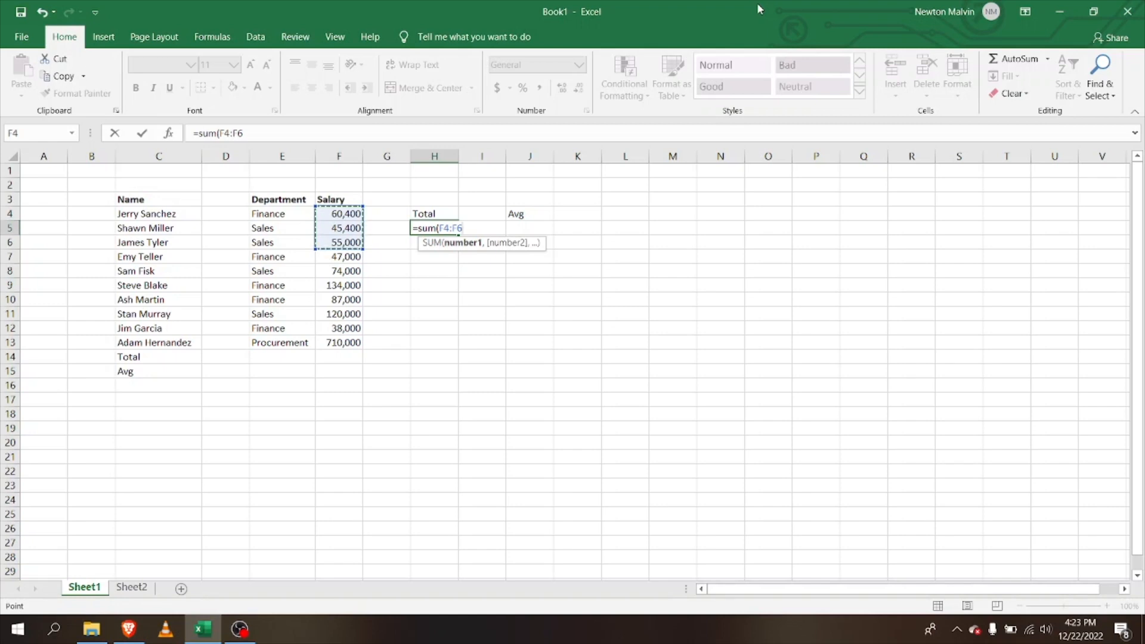
{"action": "key", "text": "Return"}
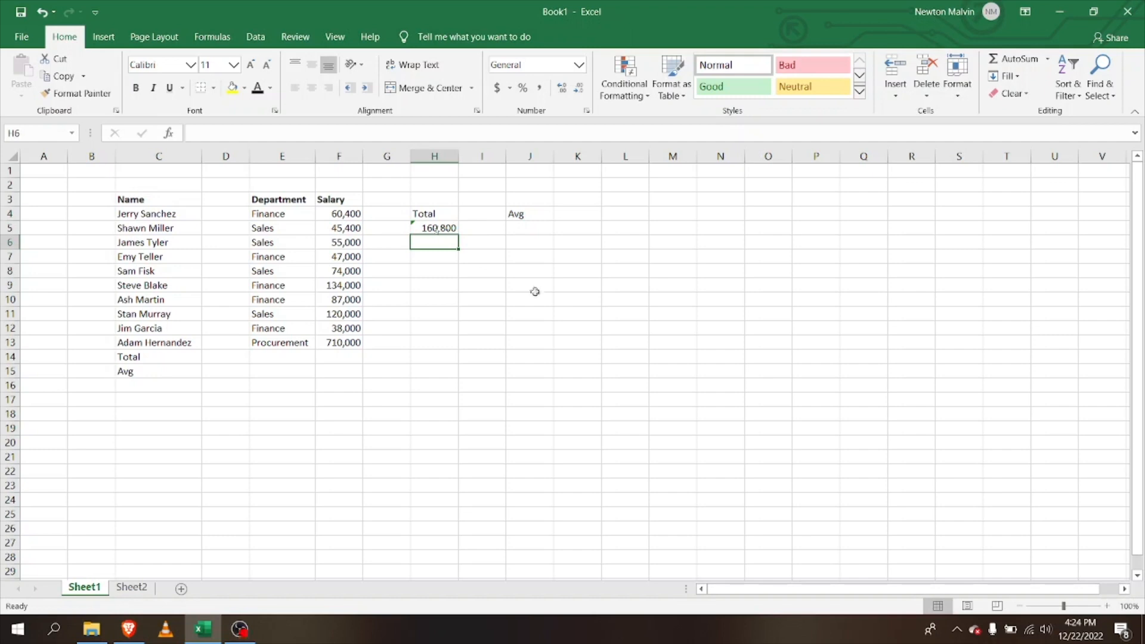
Enter =AVERAGE(F4:F6) in J5 under the Avg label, giving 53,600
{"action": "left_click", "coordinate": [516, 227]}
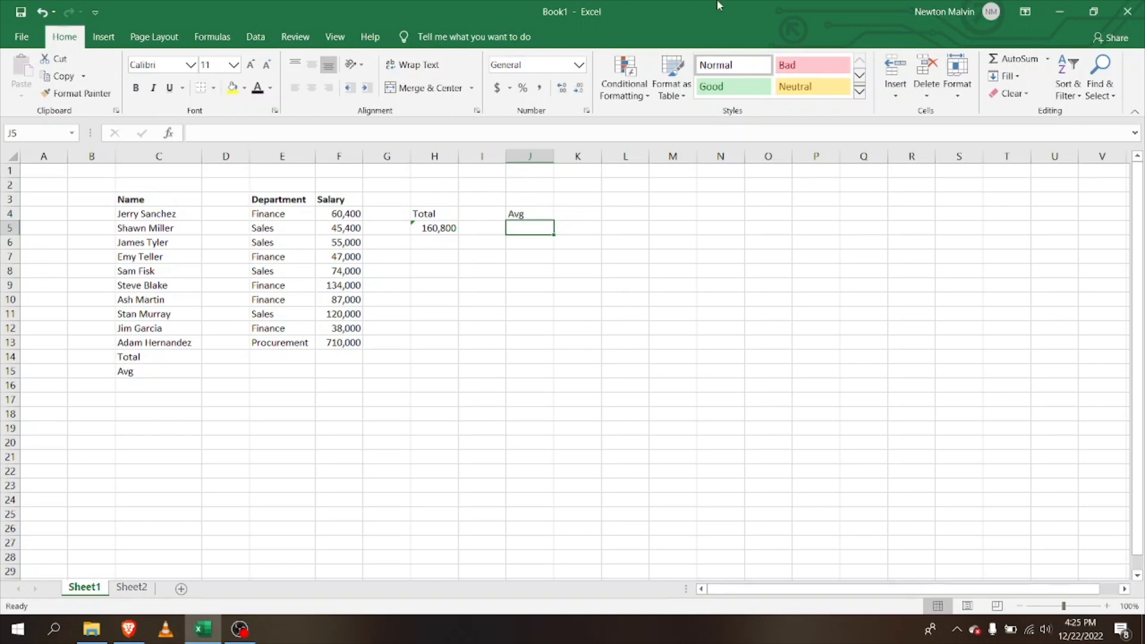
{"action": "type", "text": "="}
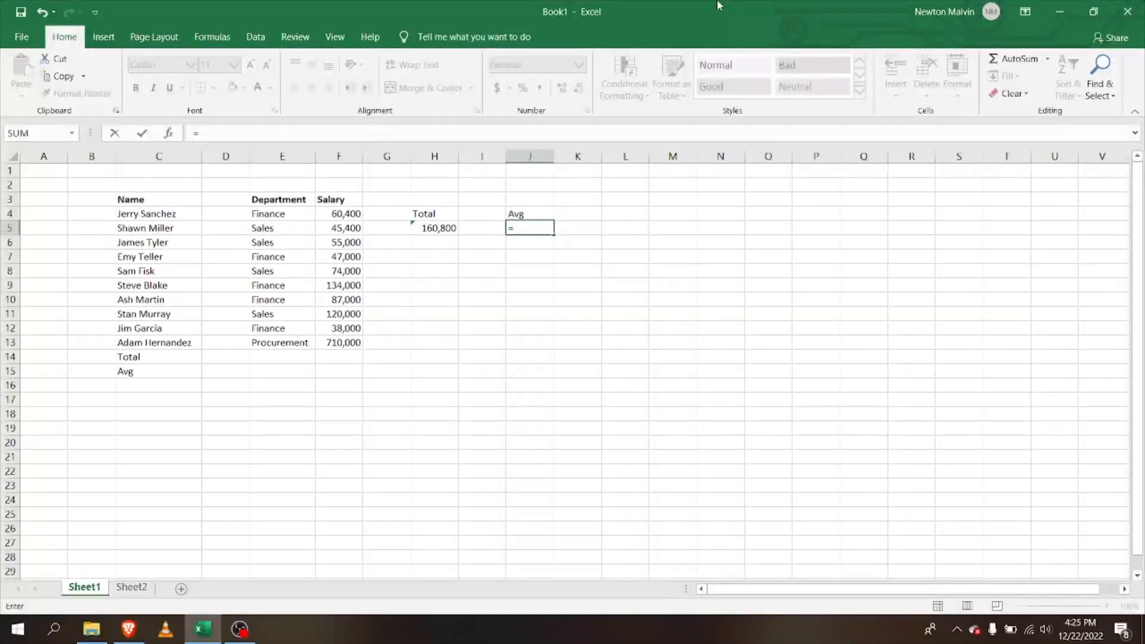
{"action": "type", "text": "av"}
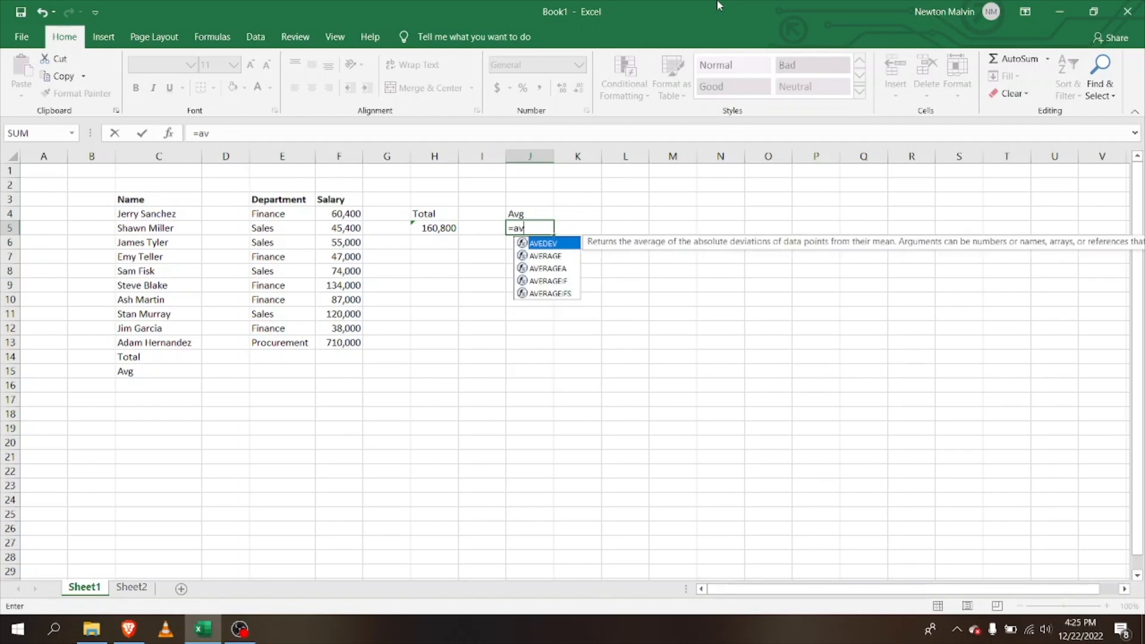
{"action": "type", "text": "erage"}
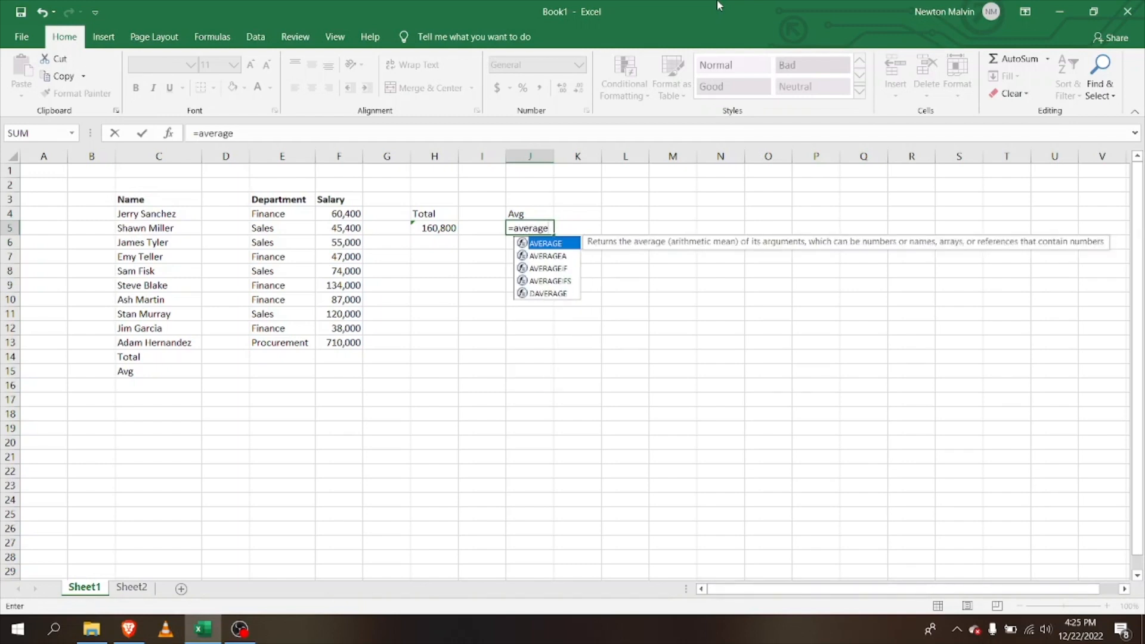
{"action": "type", "text": "("}
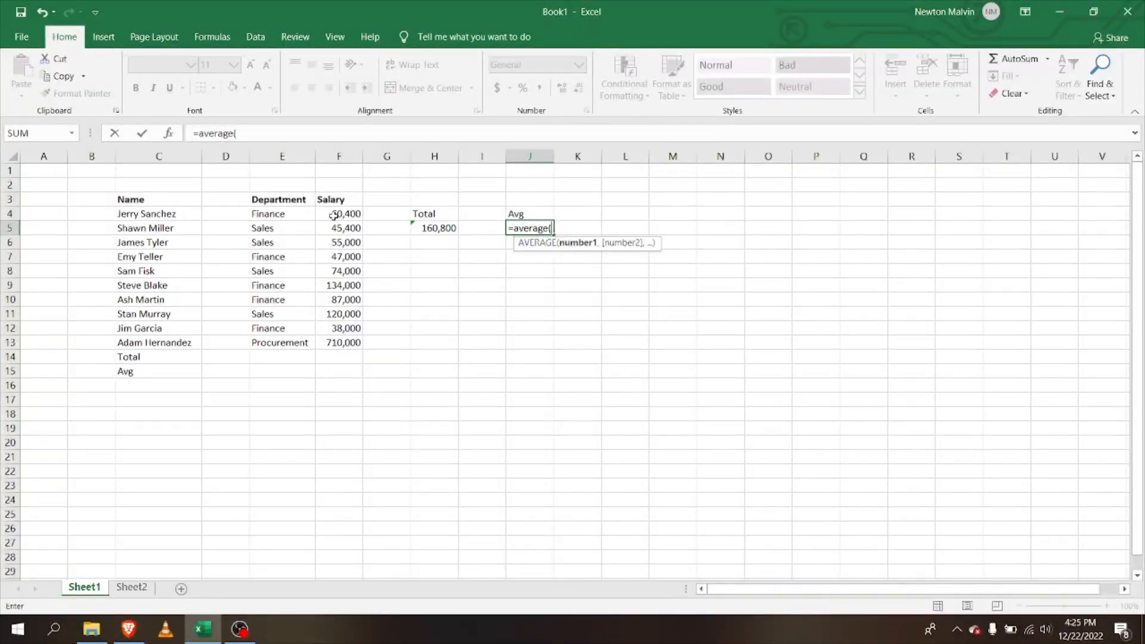
{"action": "left_click_drag", "start_coordinate": [333, 215], "coordinate": [333, 239]}
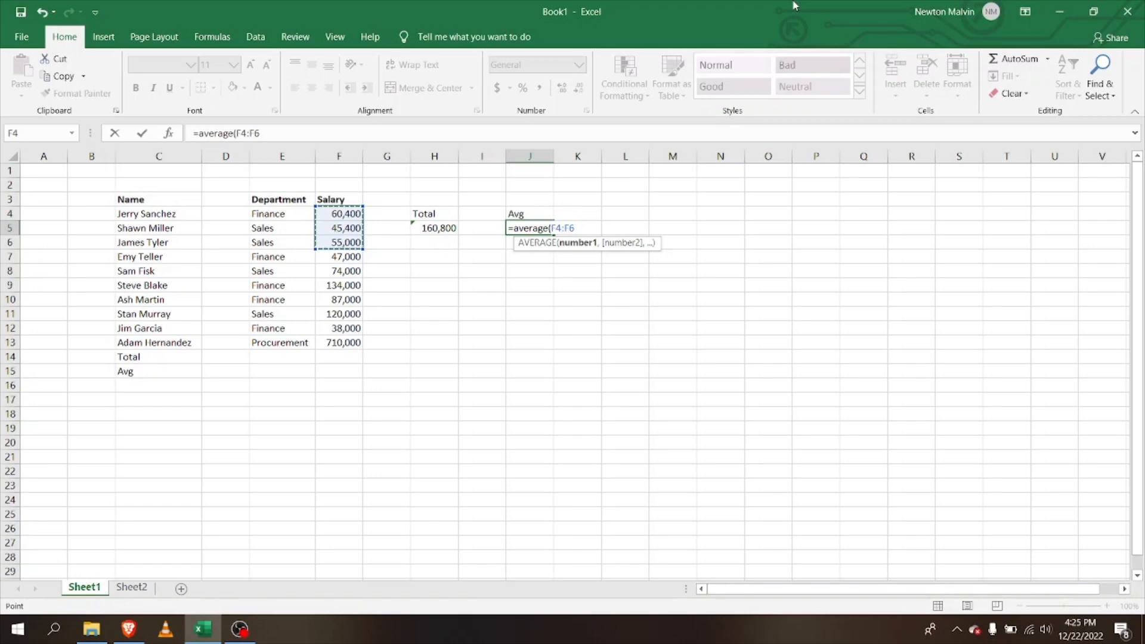
{"action": "key", "text": "BackSpace"}
{"action": "key", "text": "BackSpace"}
{"action": "key", "text": "BackSpace"}
{"action": "key", "text": "BackSpace"}
{"action": "key", "text": "BackSpace"}
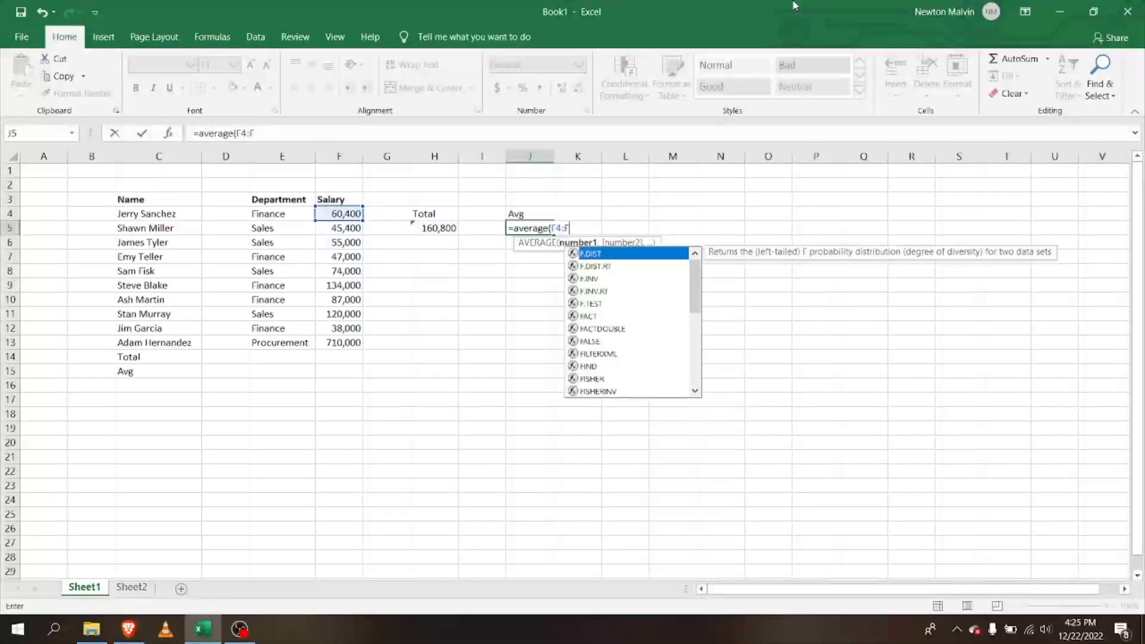
{"action": "type", "text": "F4"}
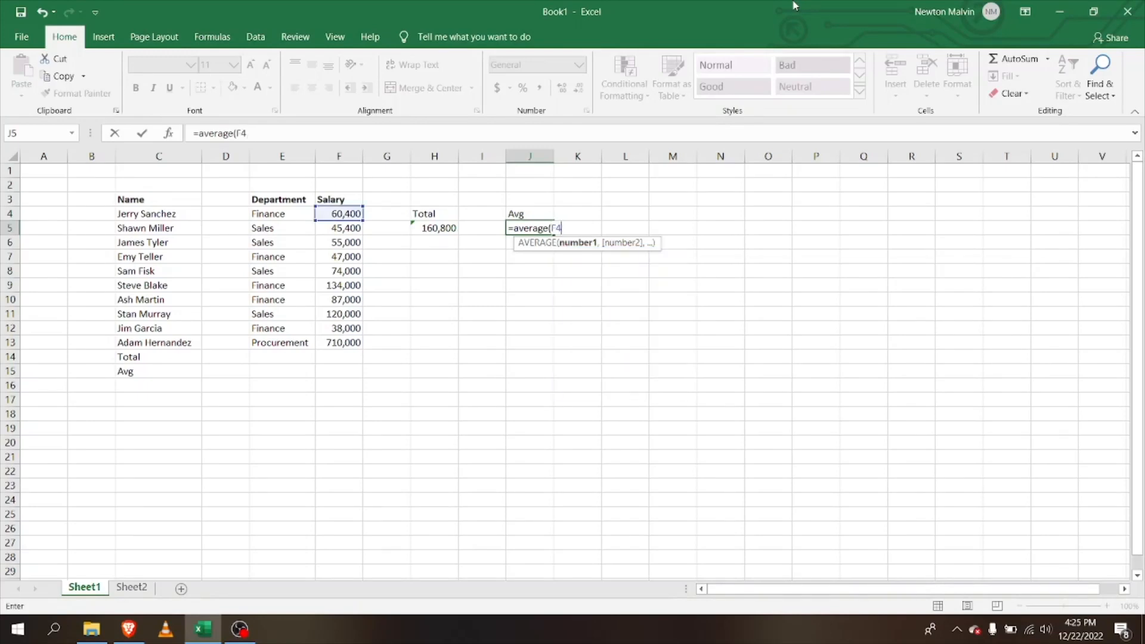
{"action": "type", "text": ":F6"}
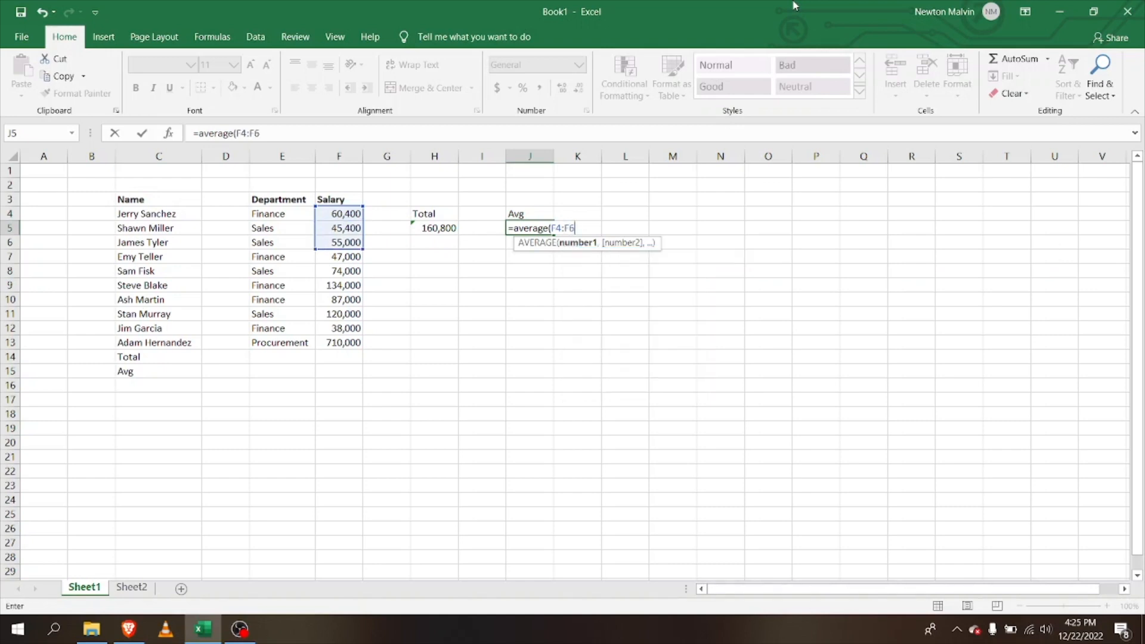
{"action": "key", "text": "Return"}
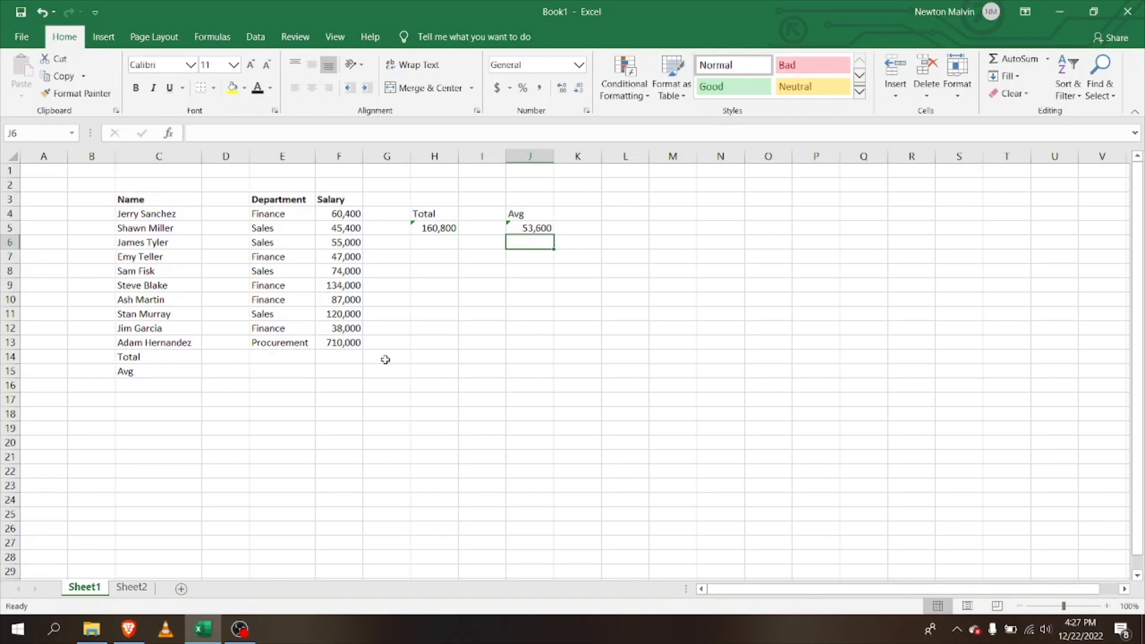
AutoSum the ten salaries F4:F13 into F14, showing a total of 1,370,800
{"action": "left_click", "coordinate": [333, 357]}
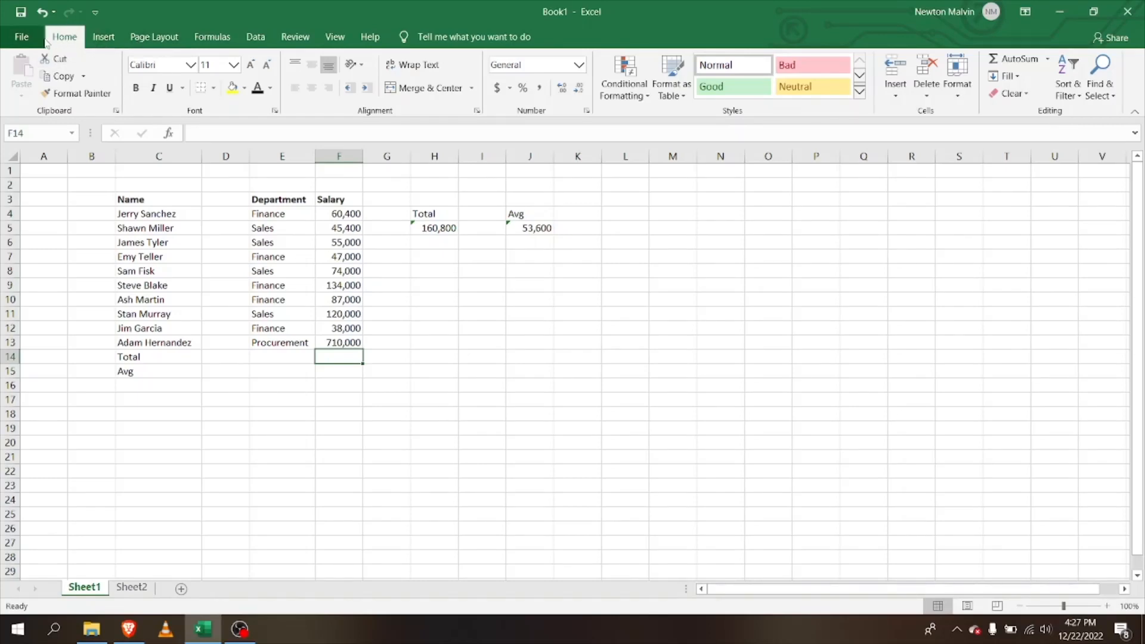
{"action": "left_click", "coordinate": [89, 41]}
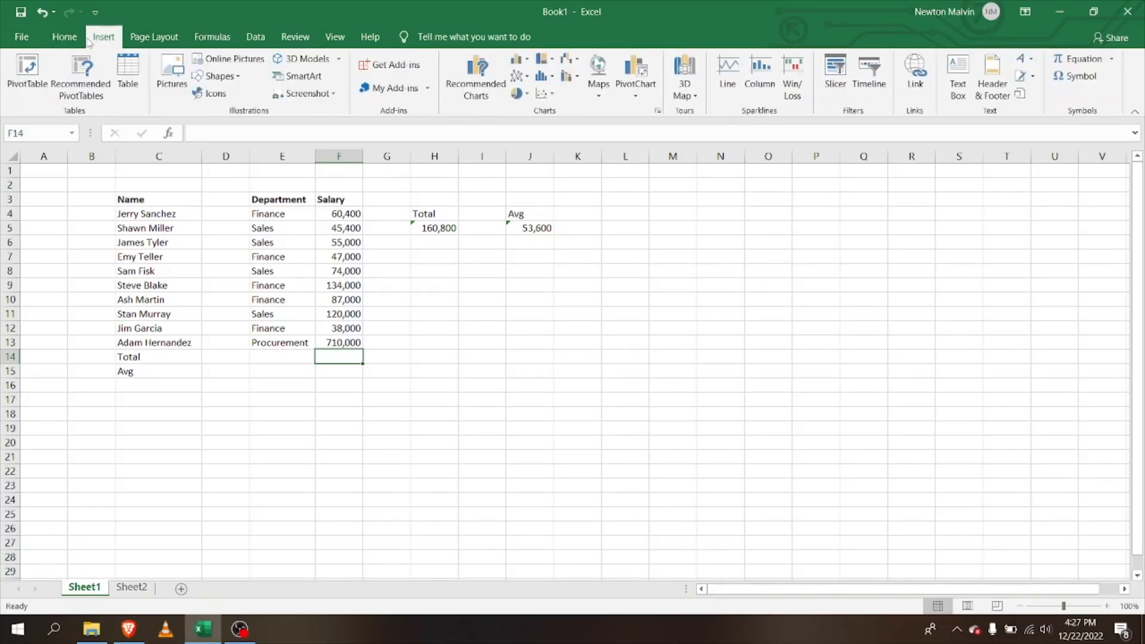
{"action": "left_click", "coordinate": [153, 40]}
{"action": "left_click", "coordinate": [210, 37]}
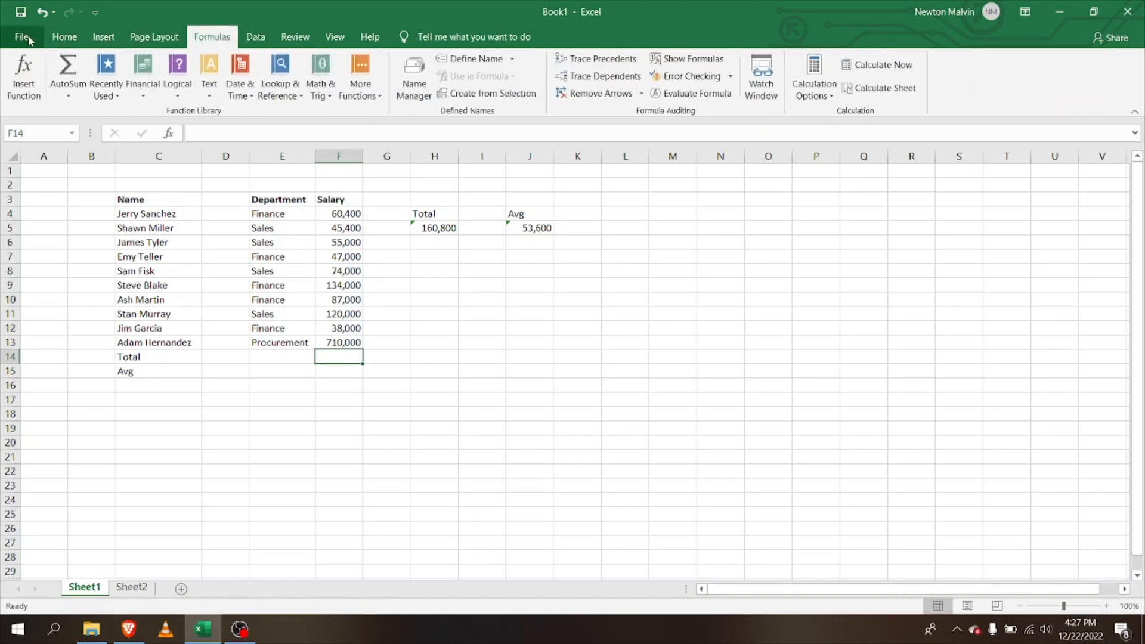
{"action": "left_click", "coordinate": [65, 38]}
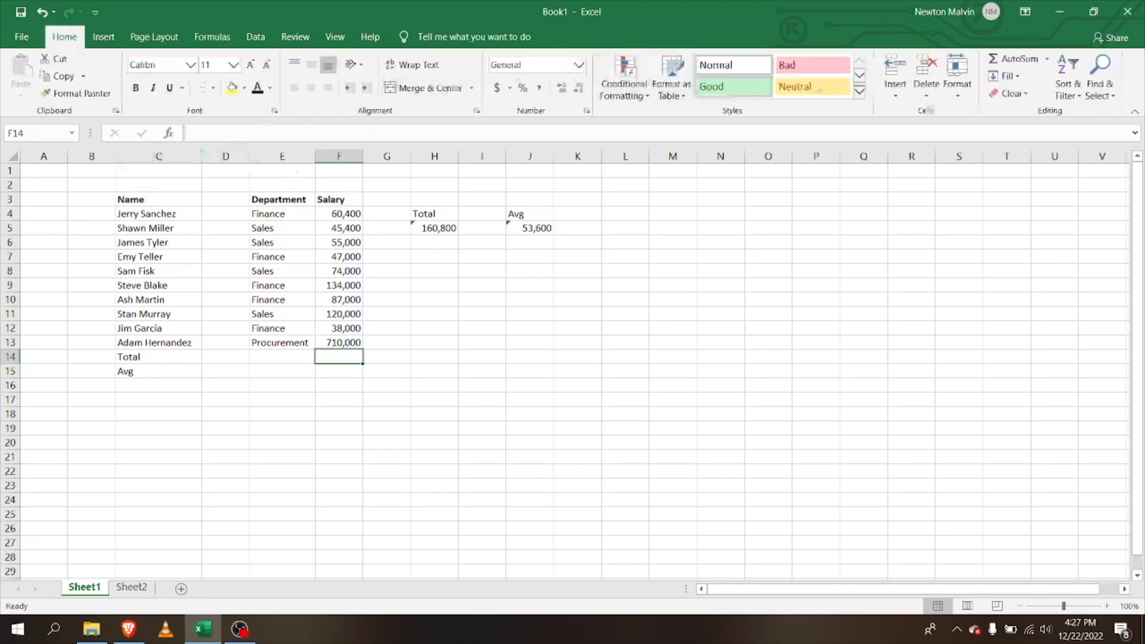
{"action": "left_click", "coordinate": [1039, 67]}
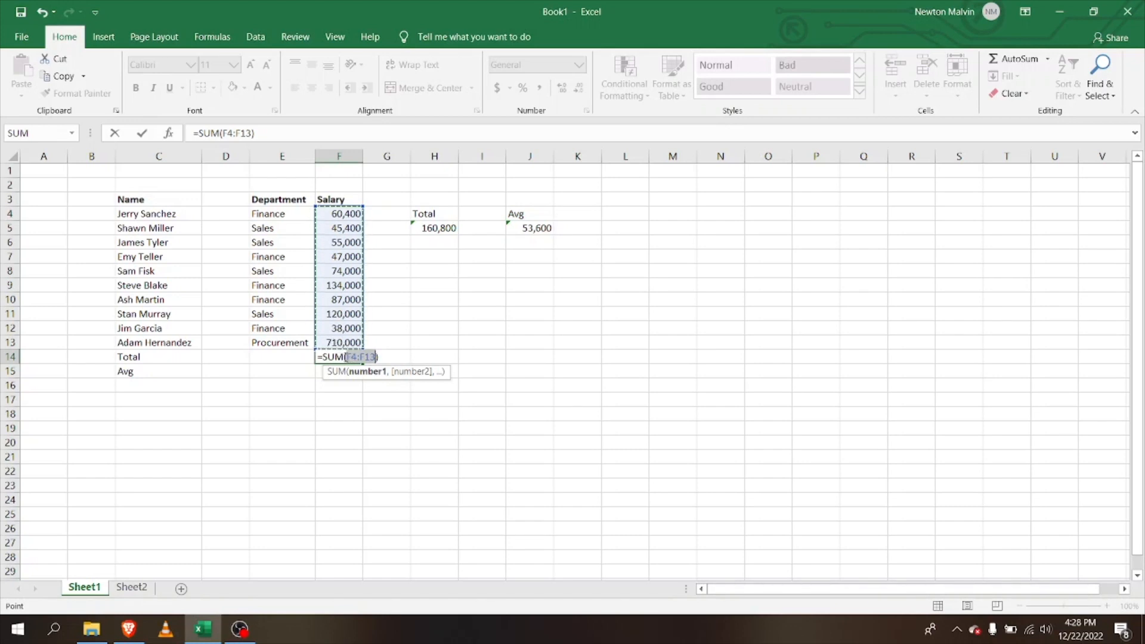
{"action": "key", "text": "Return"}
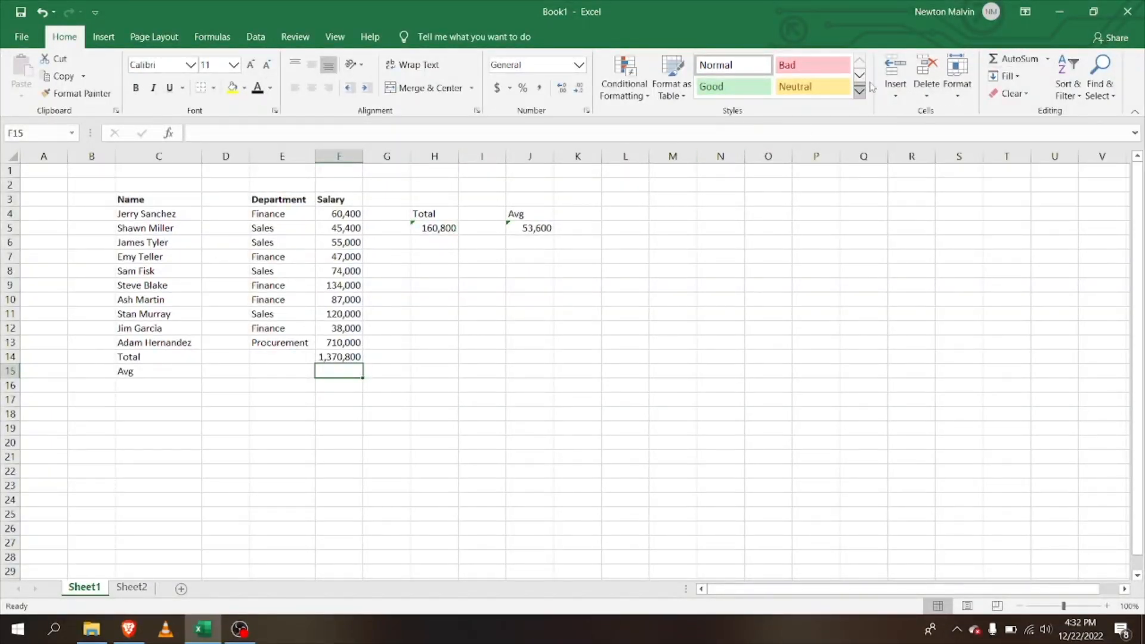
Insert an AutoSum Average formula in F15 and restrict its range to F4:F13
{"action": "left_click", "coordinate": [1049, 61]}
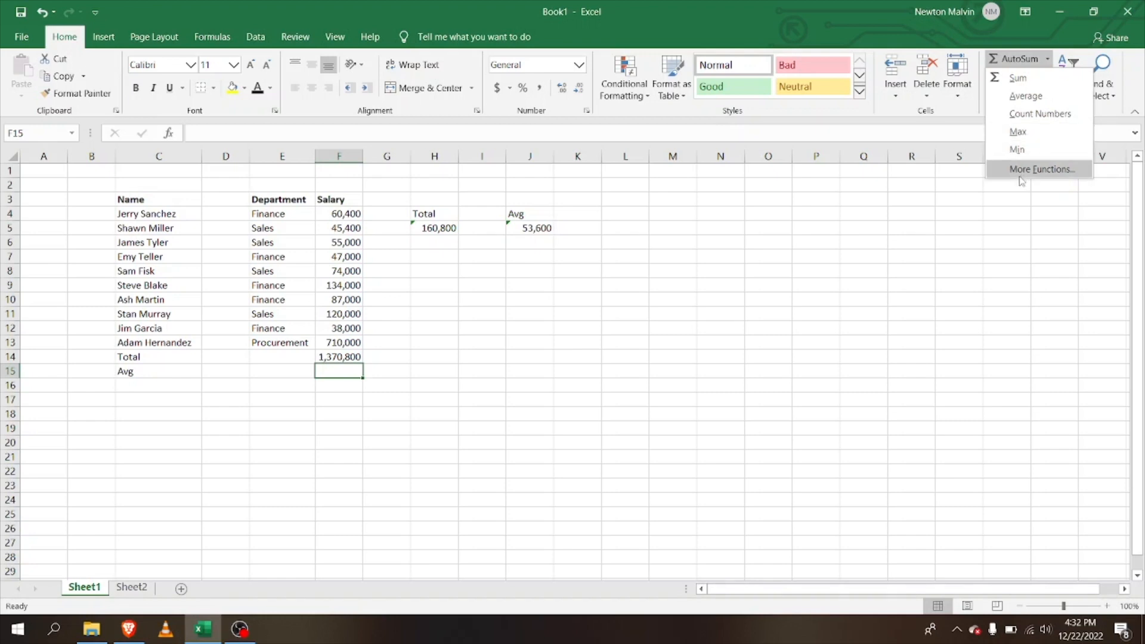
{"action": "left_click", "coordinate": [337, 377]}
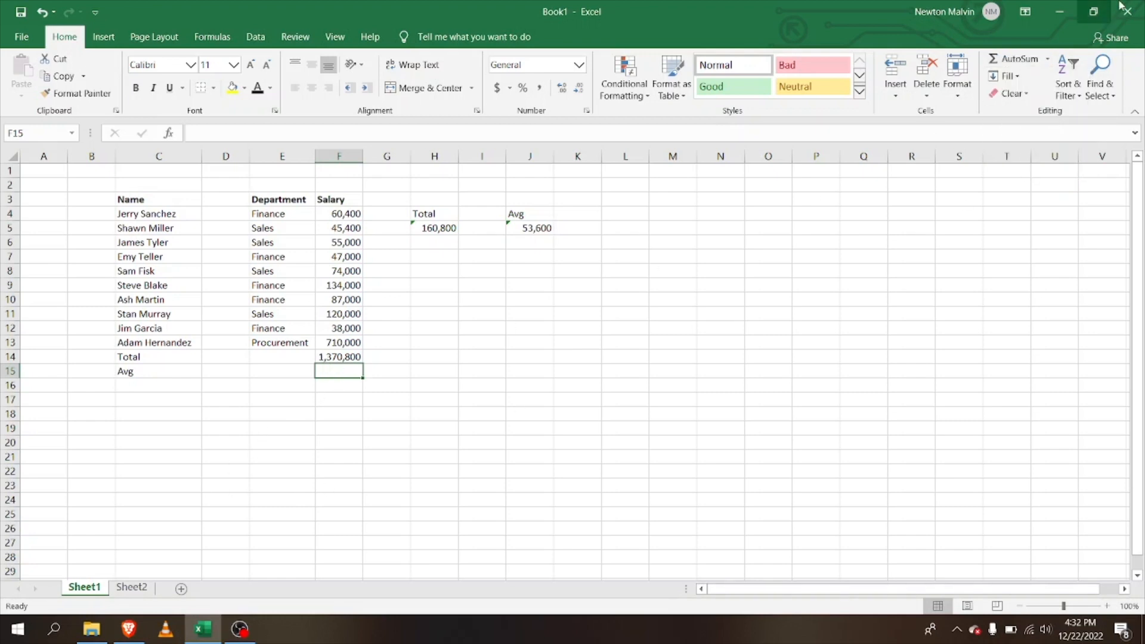
{"action": "left_click", "coordinate": [1048, 62]}
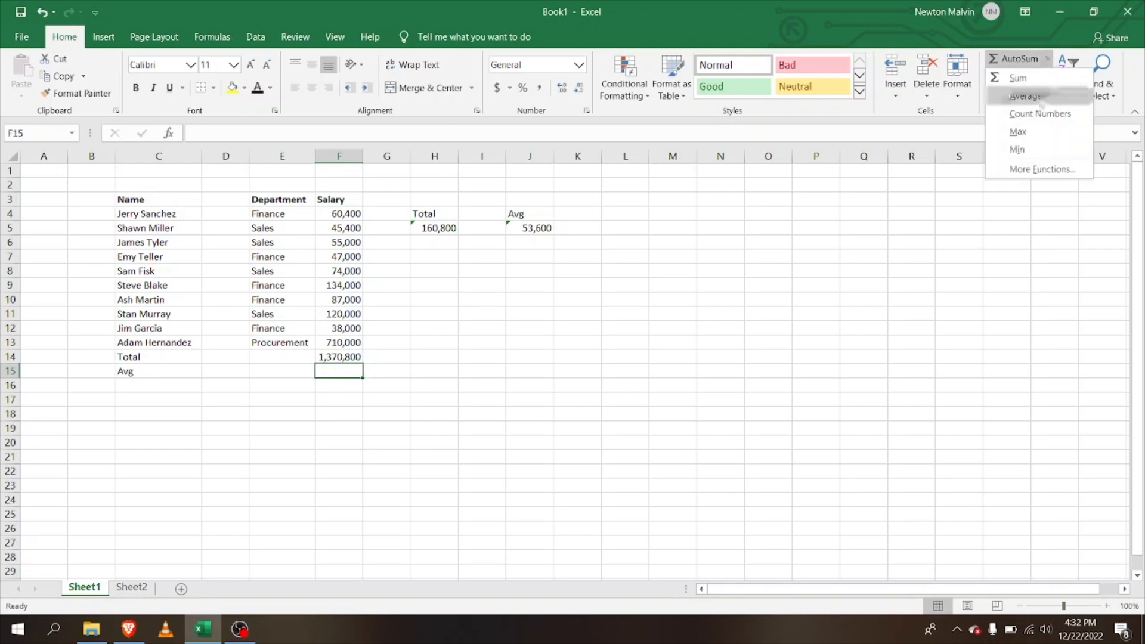
{"action": "left_click", "coordinate": [1039, 99]}
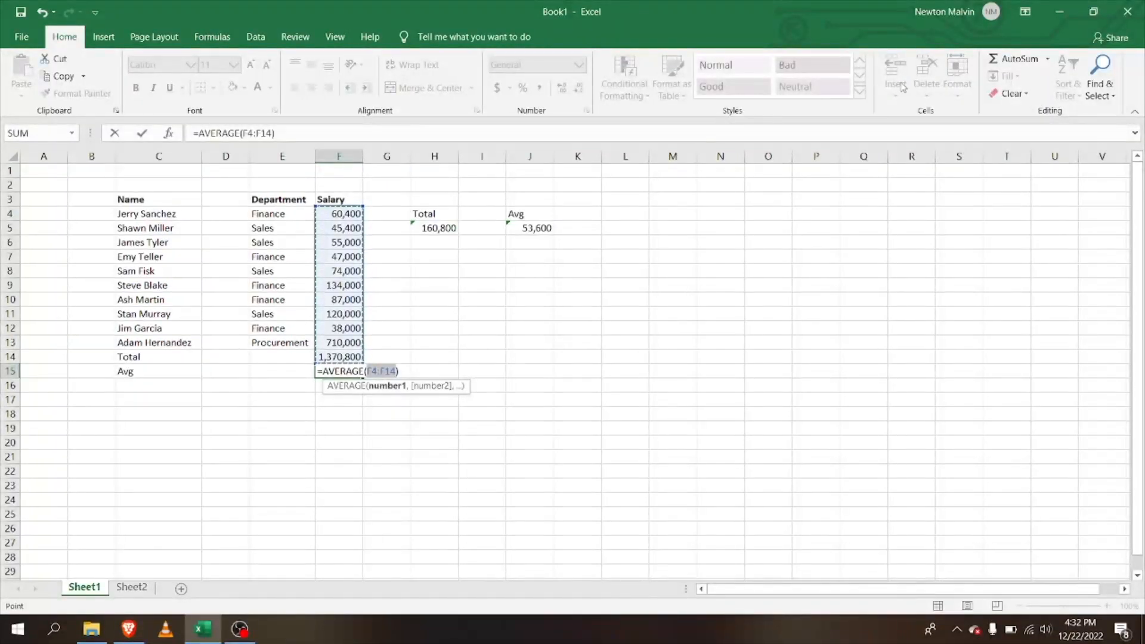
{"action": "left_click", "coordinate": [1048, 59]}
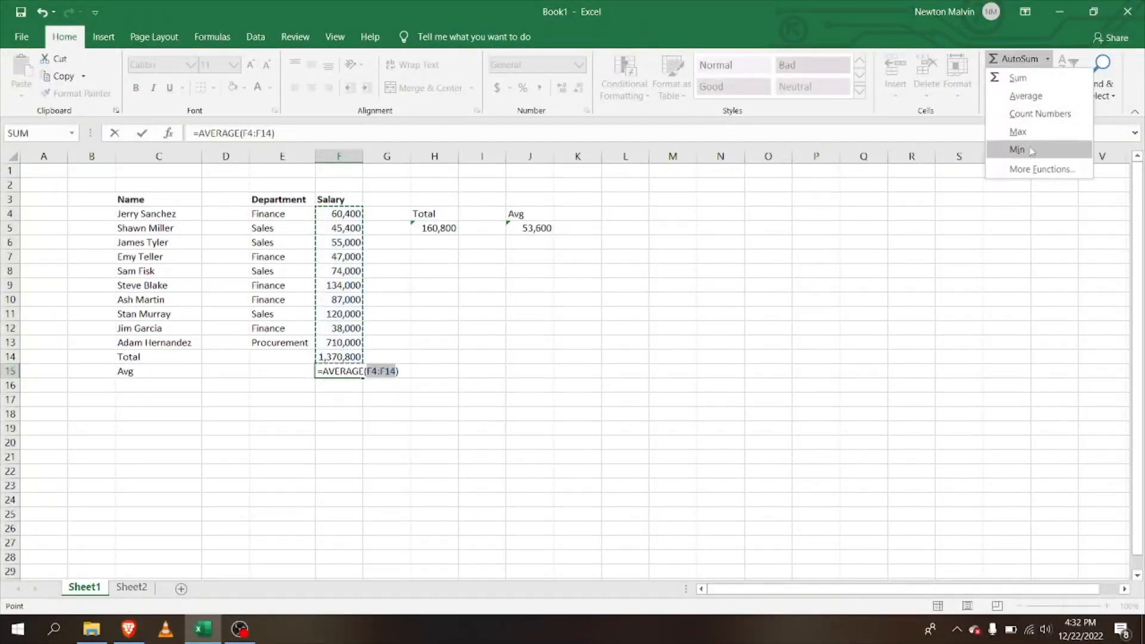
{"action": "left_click", "coordinate": [738, 3]}
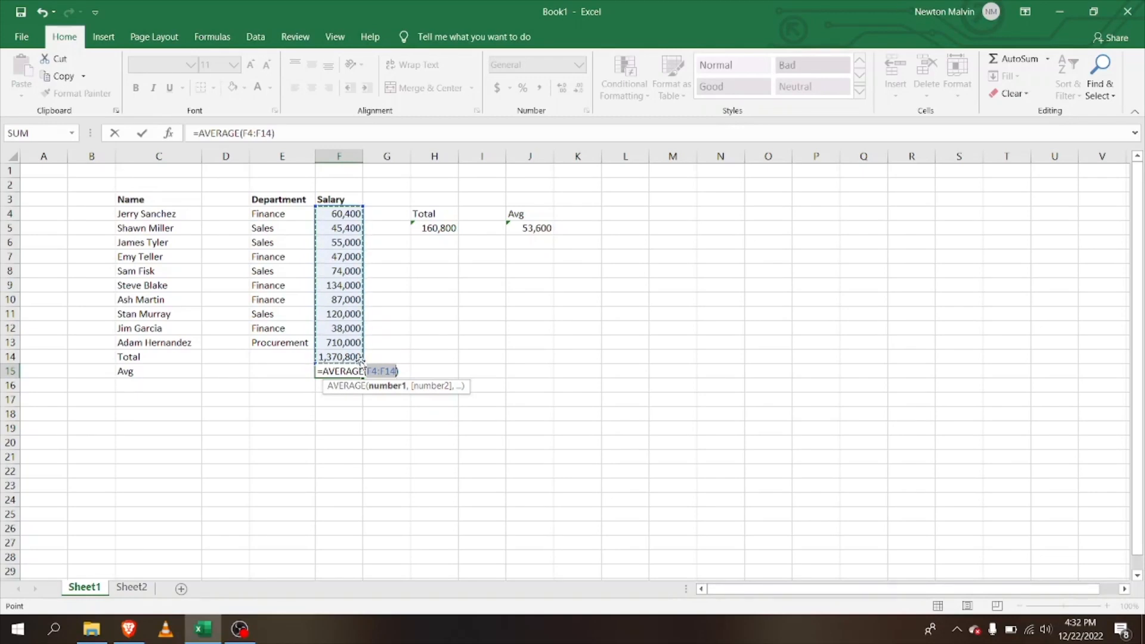
{"action": "left_click", "coordinate": [322, 356]}
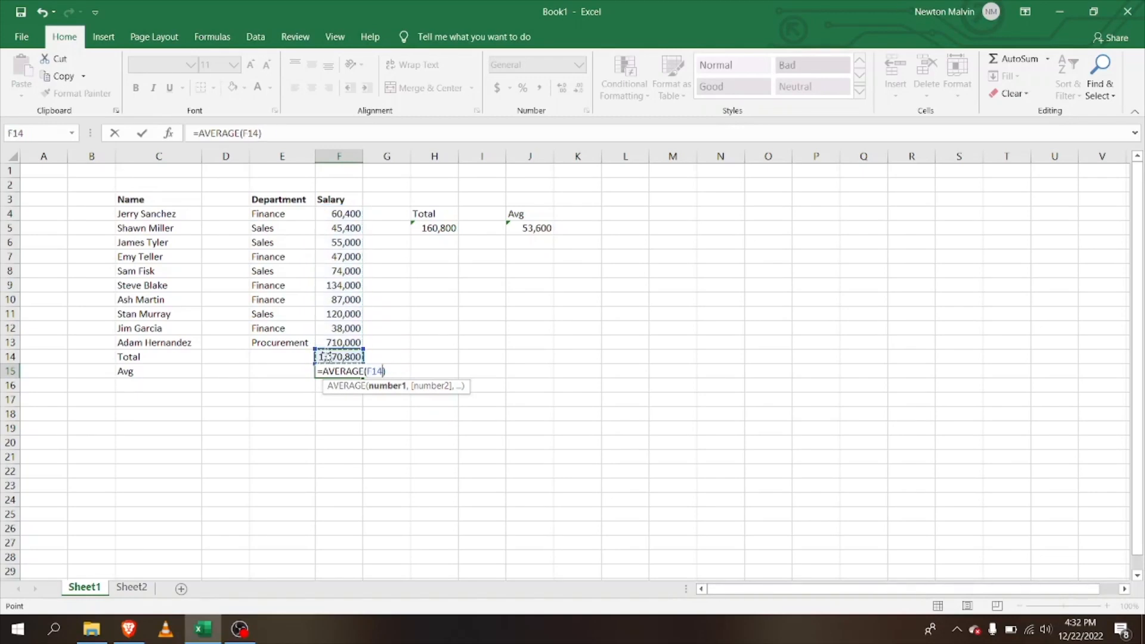
{"action": "left_click", "coordinate": [334, 332]}
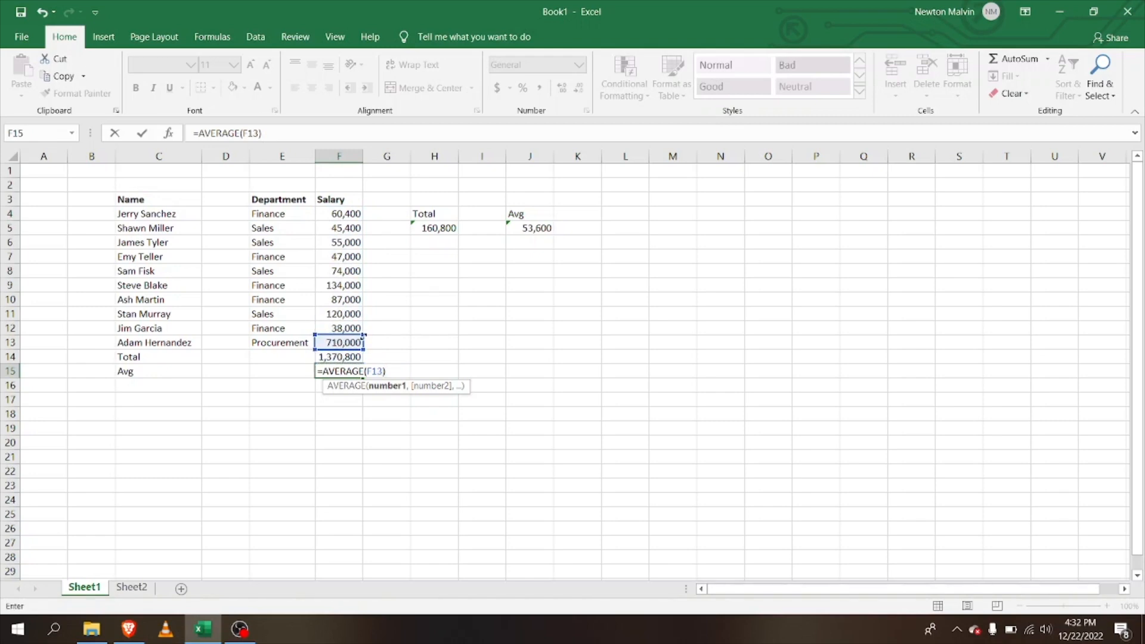
{"action": "left_click_drag", "start_coordinate": [360, 342], "coordinate": [352, 214]}
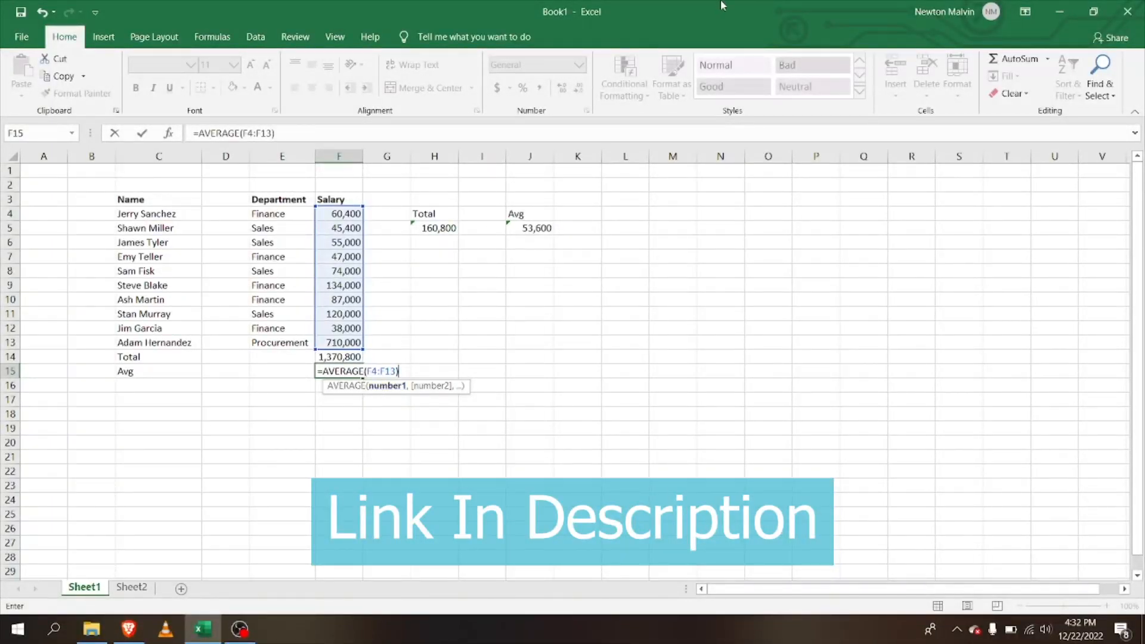
Commit =AVERAGE(F4:F13) in F15 so the Avg row shows 137,080
{"action": "key", "text": "Return"}
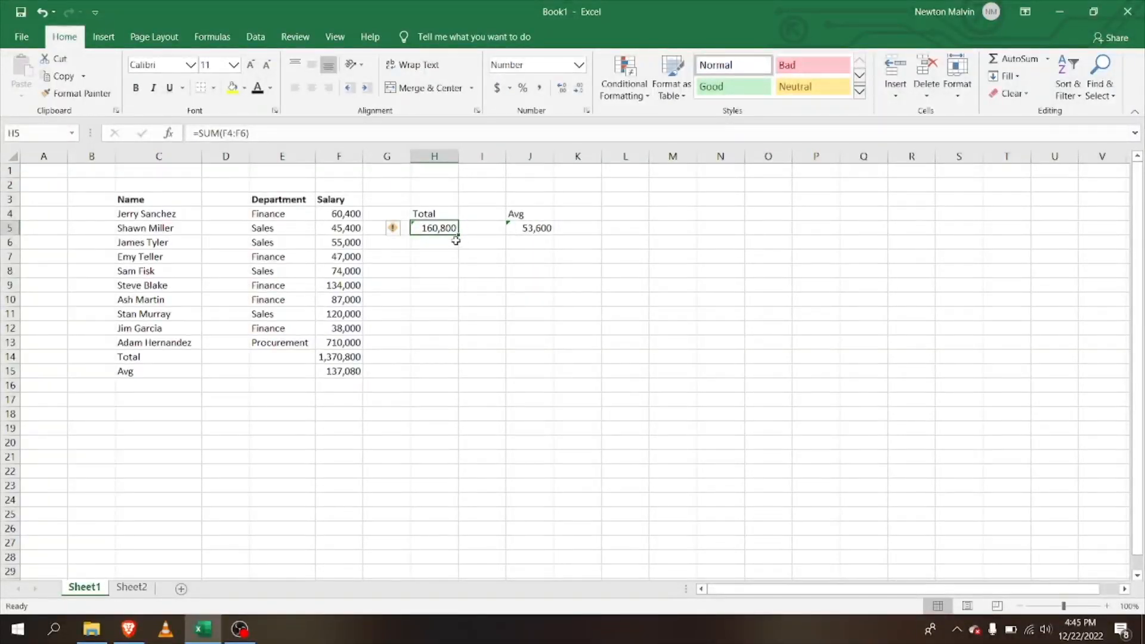
Copy the H5 sum formula down through H14, producing sums from 160,800 to 2,217,880
{"action": "mouse_move", "coordinate": [448, 236]}
{"action": "left_mouse_down"}
{"action": "mouse_move", "coordinate": [451, 271]}
{"action": "mouse_move", "coordinate": [451, 235]}
{"action": "left_mouse_up"}
{"action": "left_click_drag", "start_coordinate": [458, 238], "coordinate": [456, 361]}
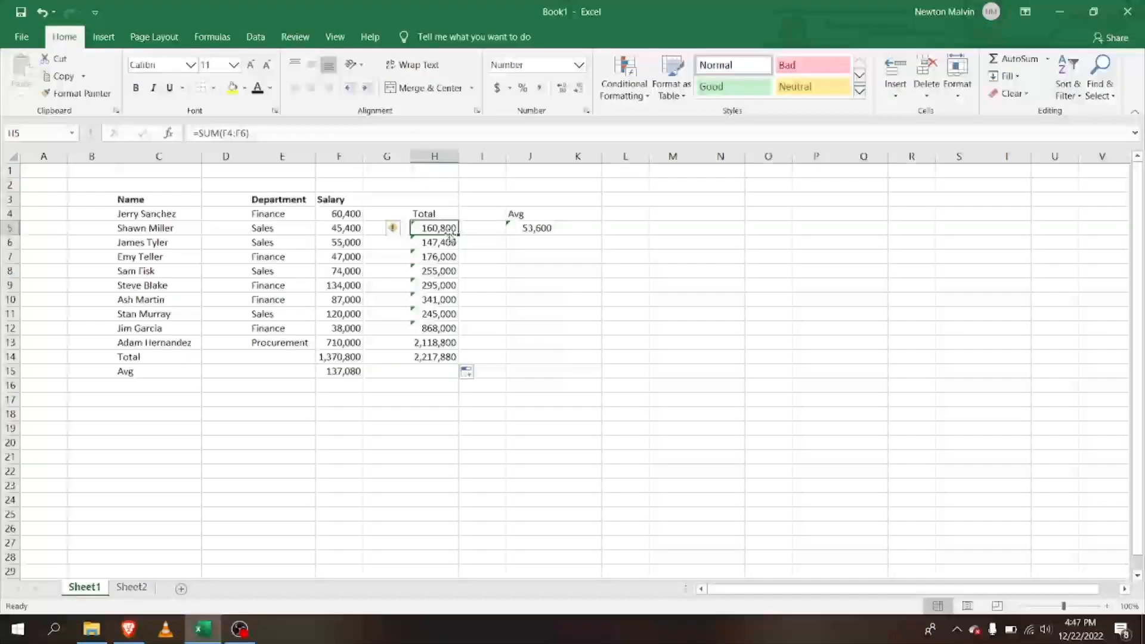
{"action": "double_click", "coordinate": [449, 228]}
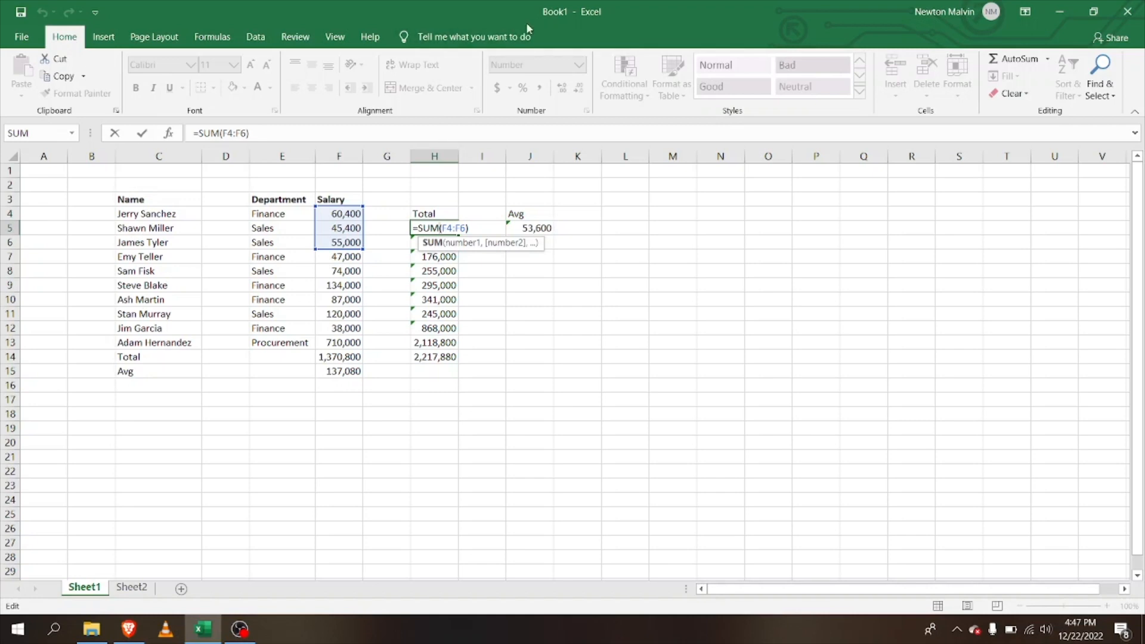
{"action": "key", "text": "alt"}
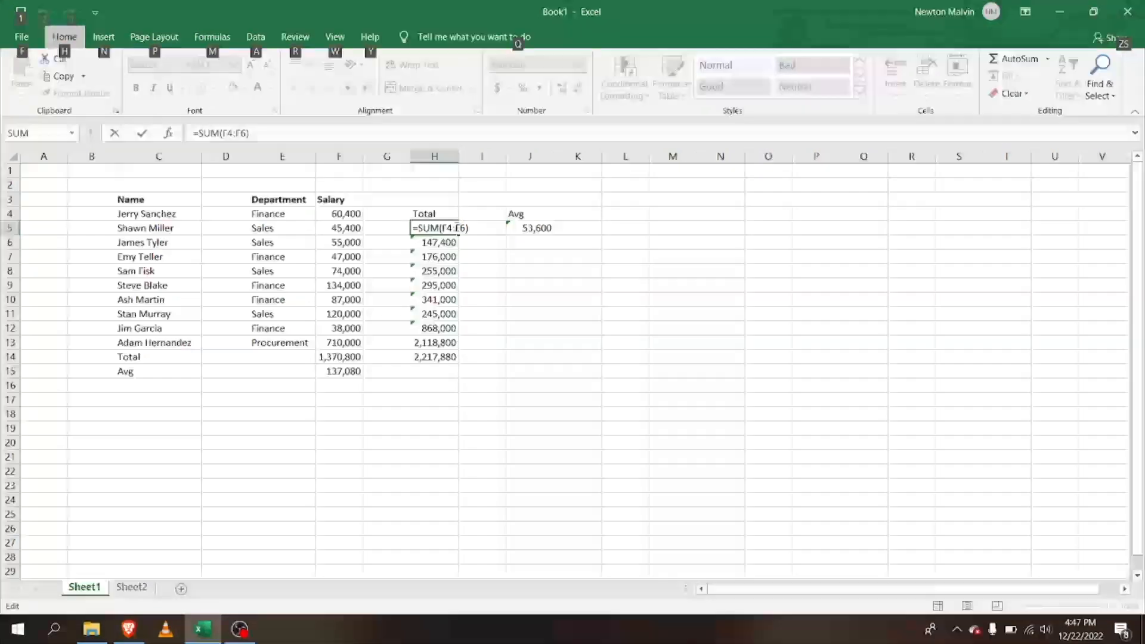
{"action": "left_click", "coordinate": [424, 228]}
{"action": "left_click", "coordinate": [446, 228]}
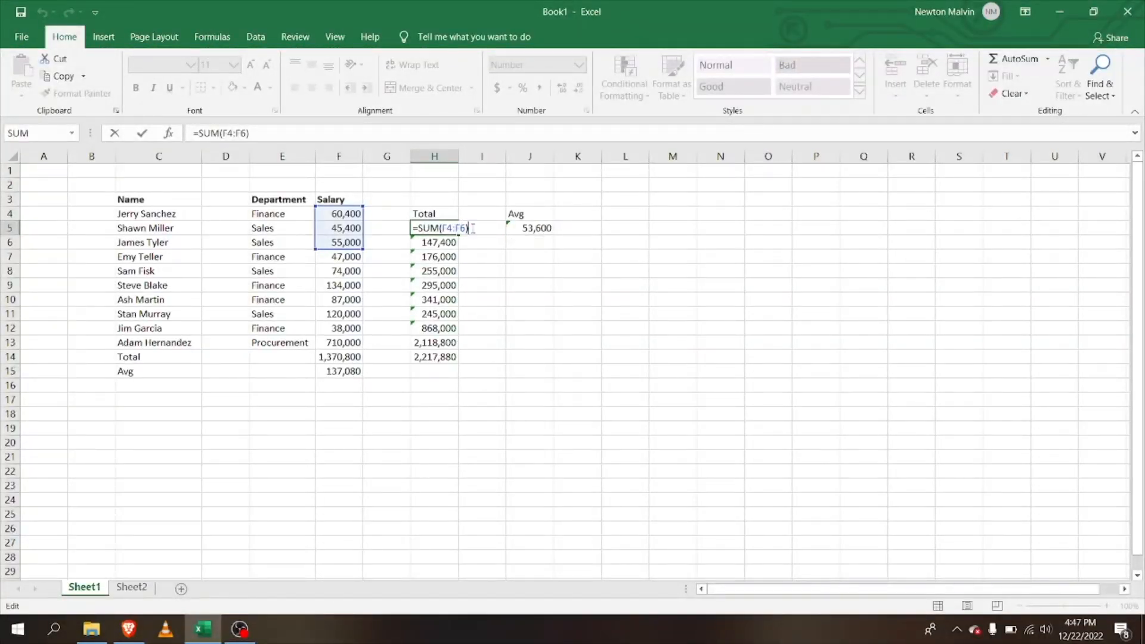
{"action": "left_click", "coordinate": [493, 255]}
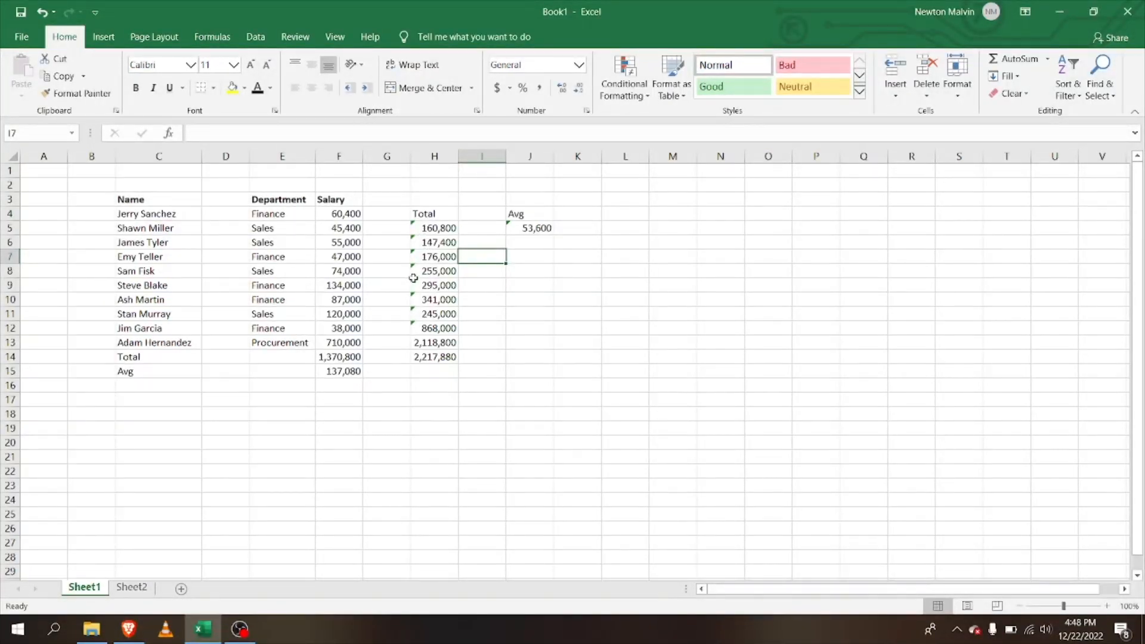
Copy the J5 average formula down through J14, giving averages from 53,600 to 739,293
{"action": "left_click", "coordinate": [520, 241]}
{"action": "left_click", "coordinate": [536, 228]}
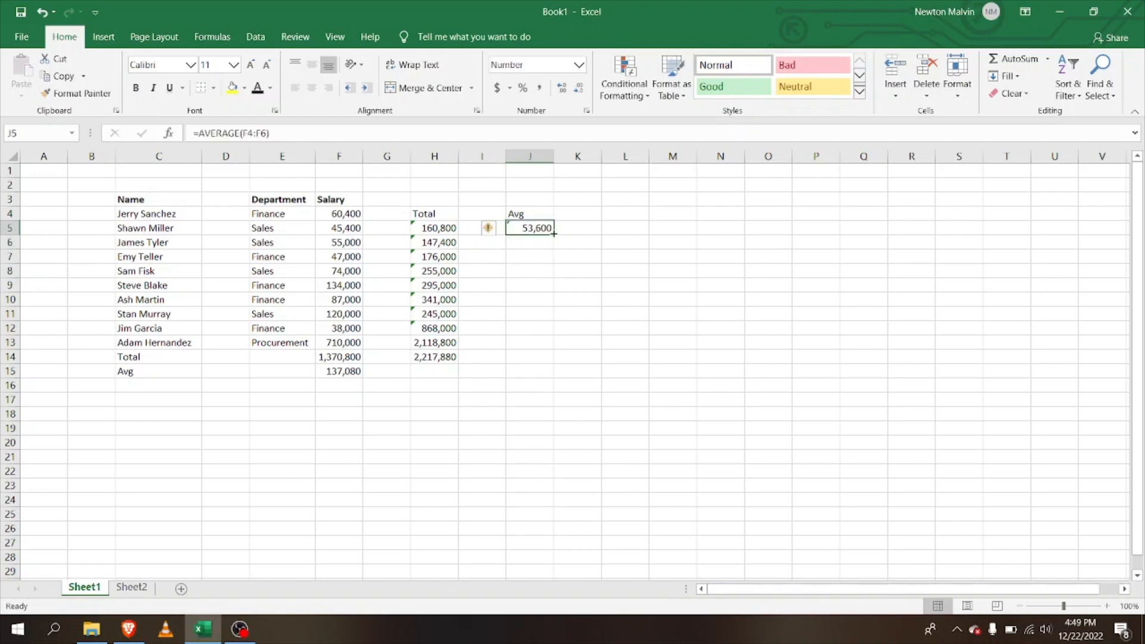
{"action": "left_click_drag", "start_coordinate": [555, 235], "coordinate": [555, 362]}
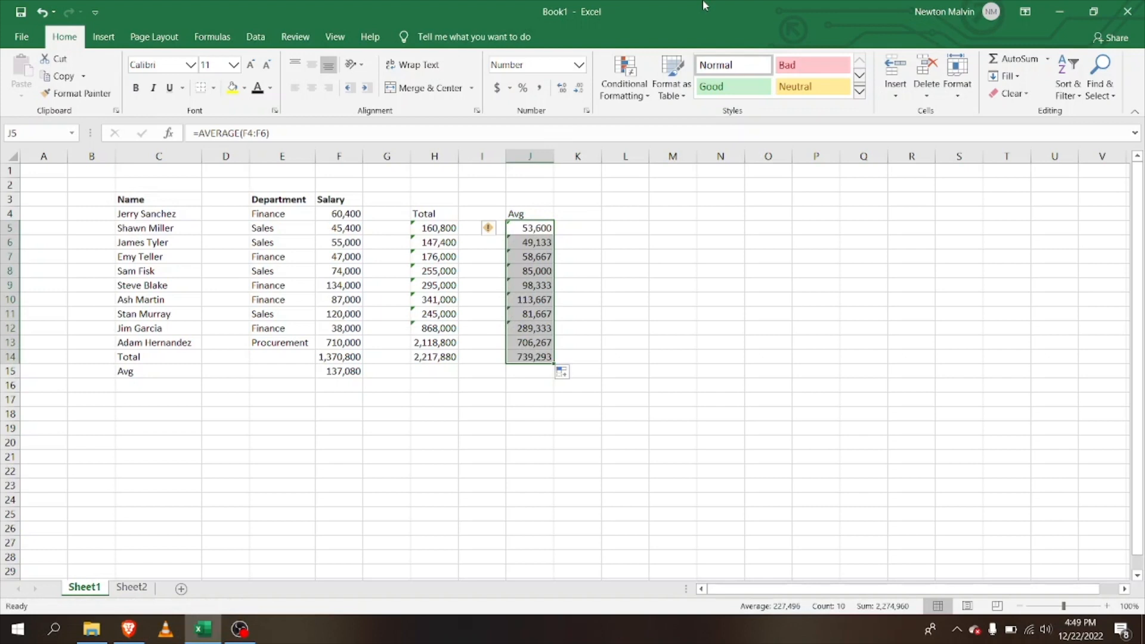
{"action": "left_click", "coordinate": [587, 231]}
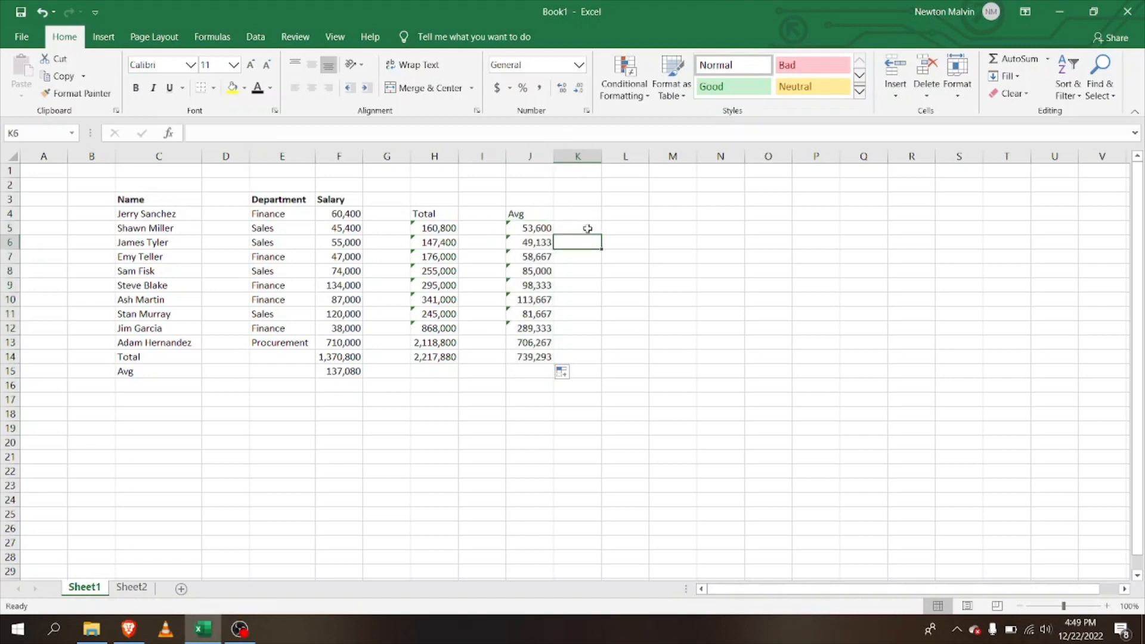